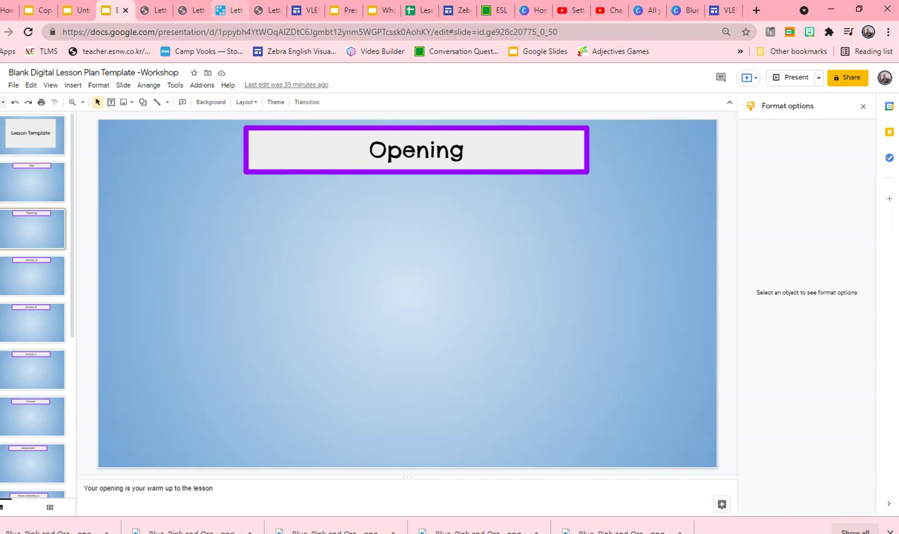
Duplicate the entire presentation as 'Copy of Blank Digital Lesson Plan Template -Workshop'.
left_click(10, 86)
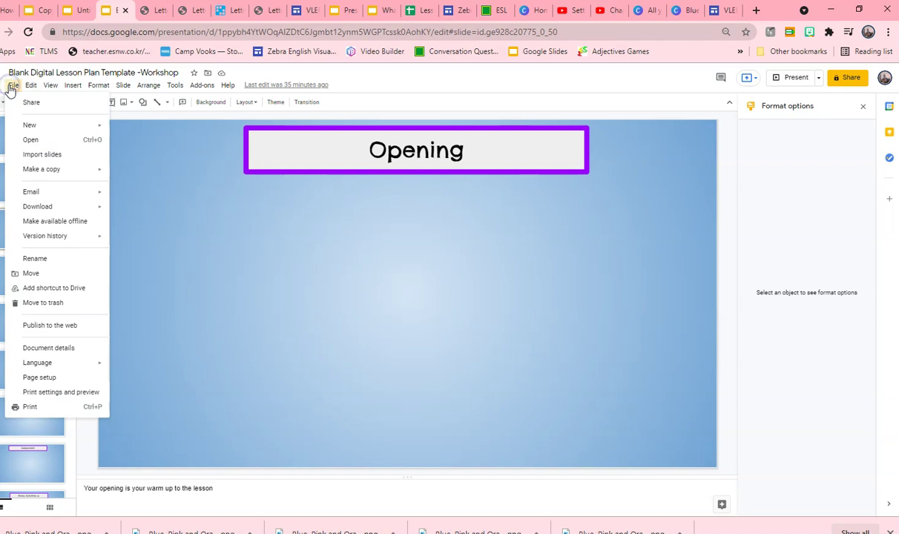
mouse_move(54, 173)
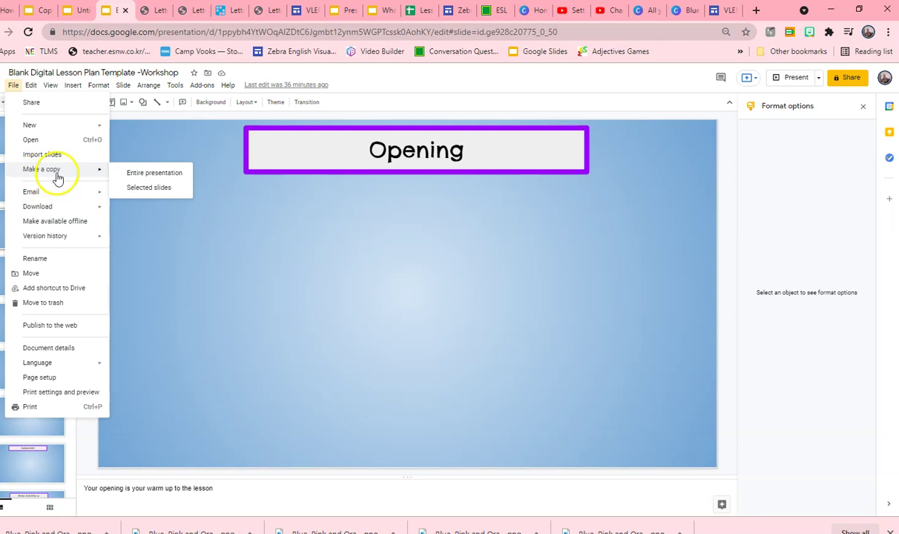
left_click(147, 180)
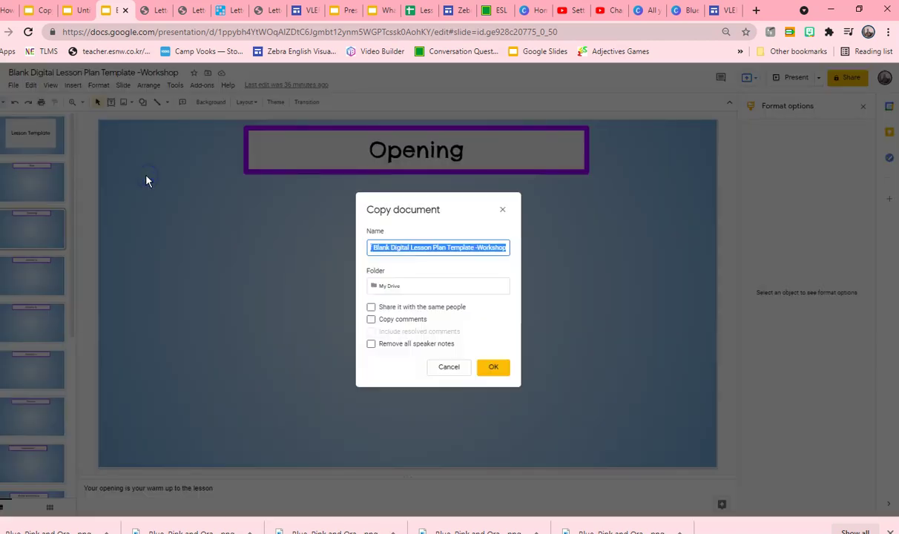
left_click(493, 366)
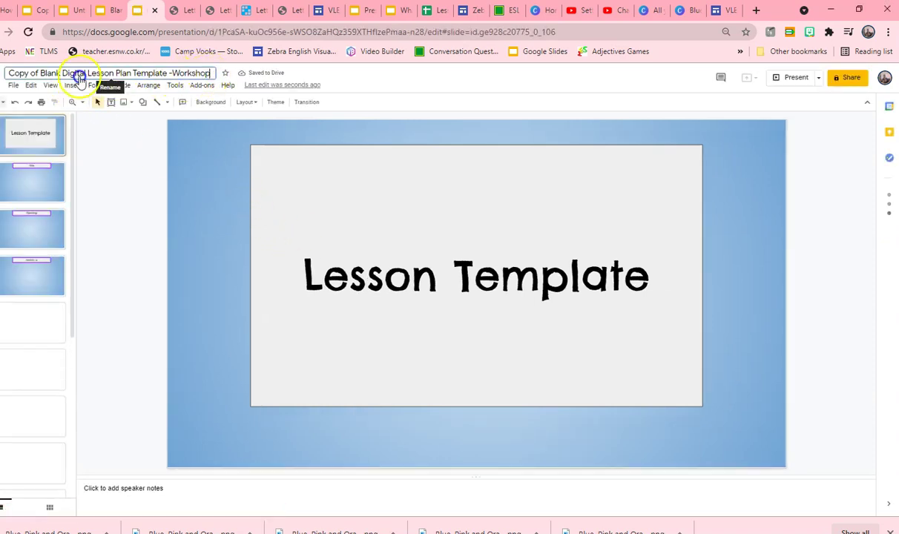
Change the presentation title to 'Lesson 1 Week 1', correcting the typos along the way.
left_click(82, 72)
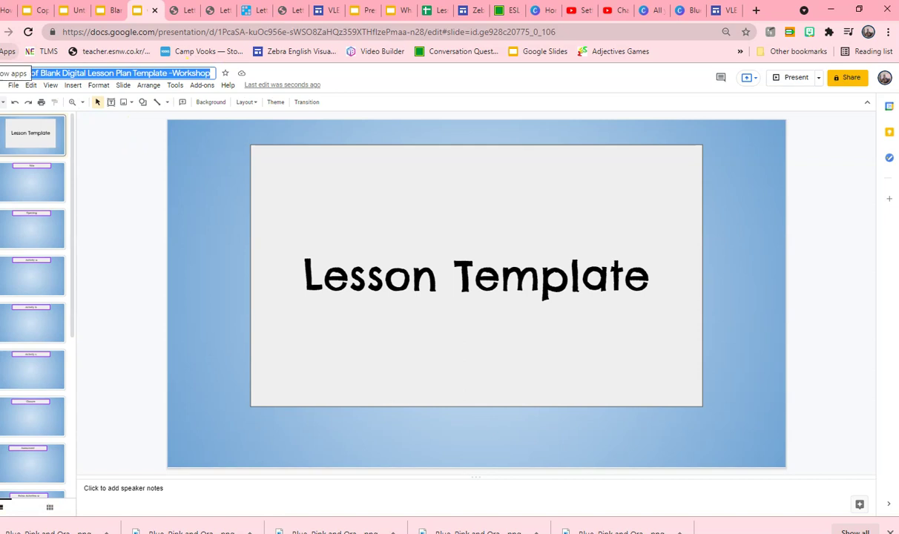
type("Lesson")
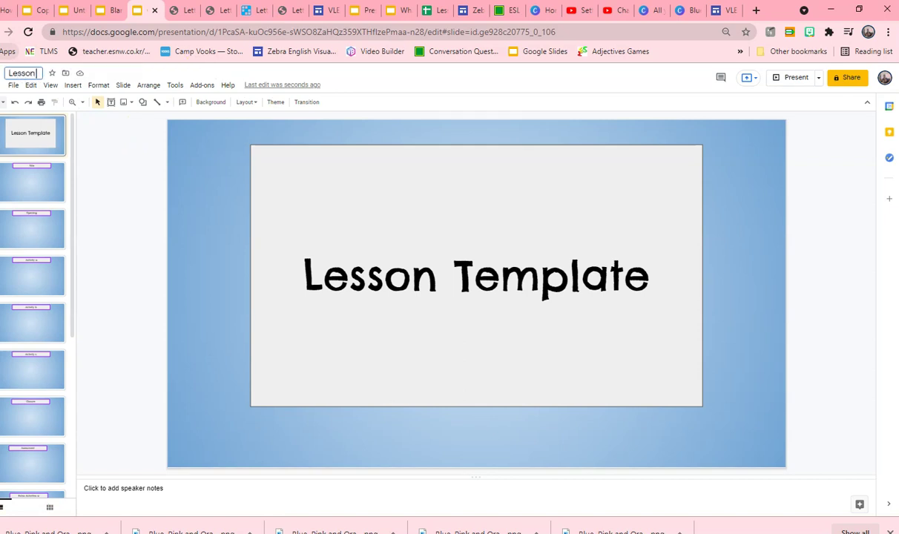
type(" 1 W 1")
key("BackSpace")
key("BackSpace")
key("BackSpace")
key("BackSpace")
type("w")
key("BackSpace")
key("BackSpace")
type("Week 1")
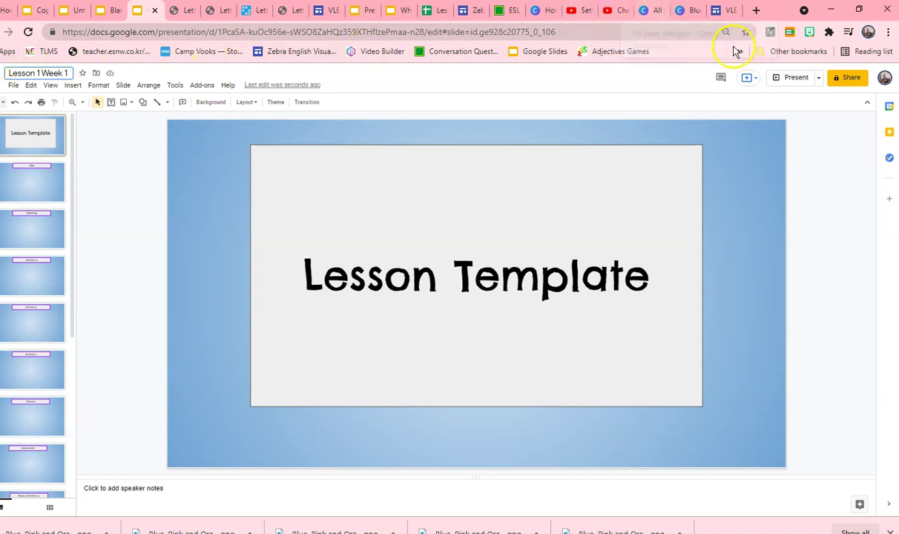
Switch general link access from Restricted to Anyone with the link.
left_click(836, 83)
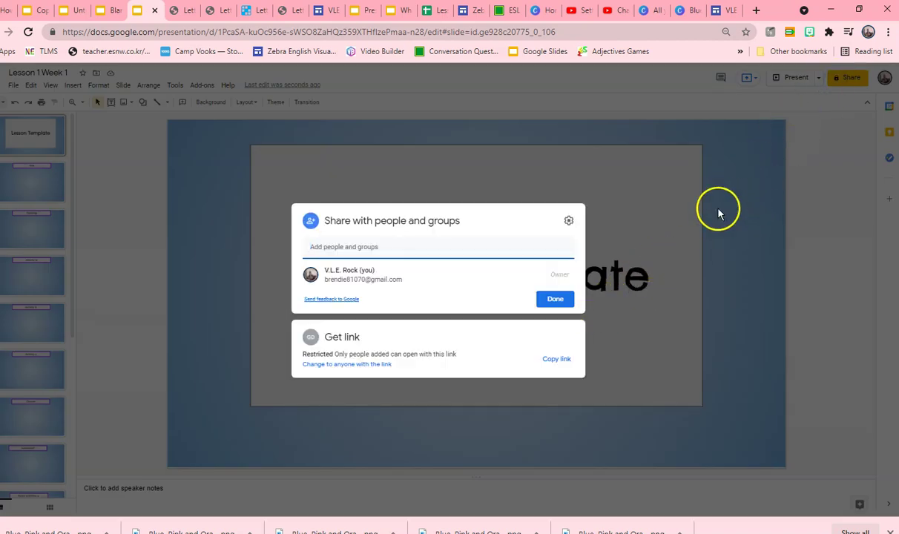
left_click(632, 224)
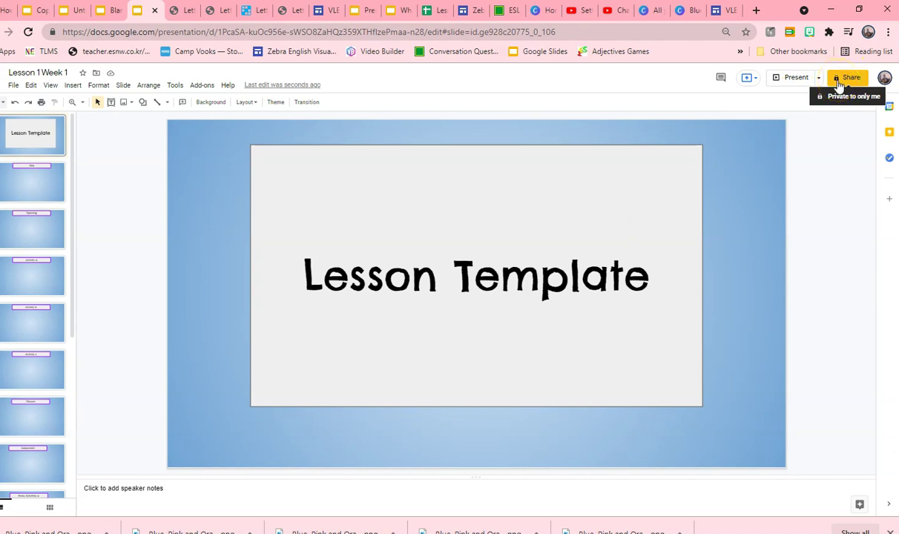
left_click(839, 82)
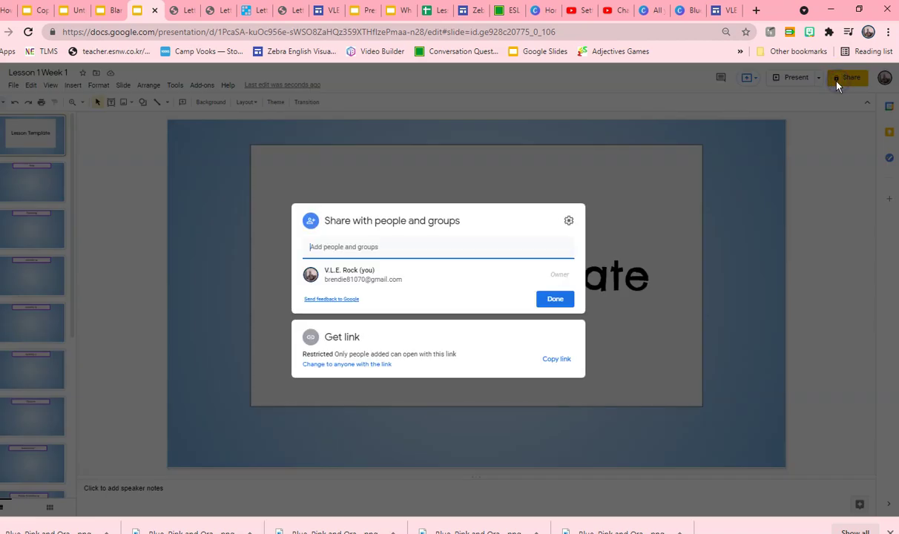
left_click(322, 355)
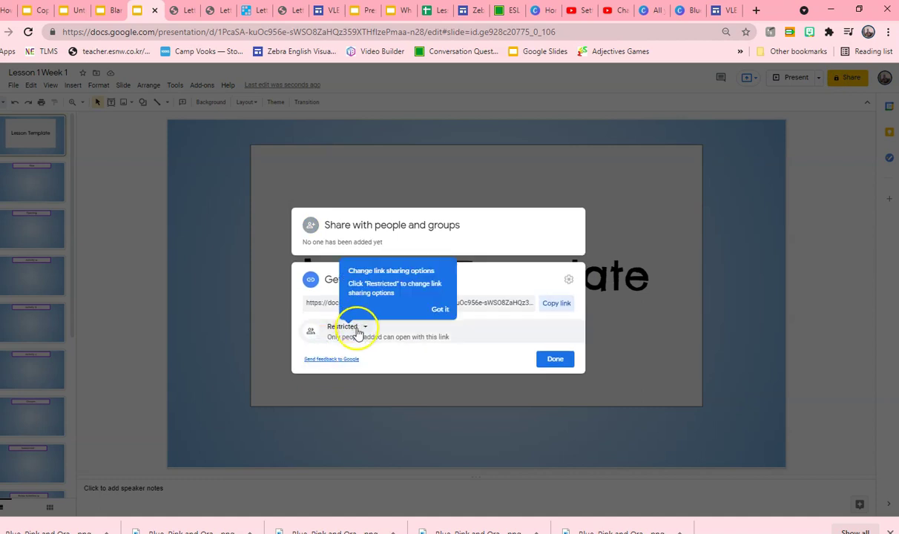
left_click(354, 326)
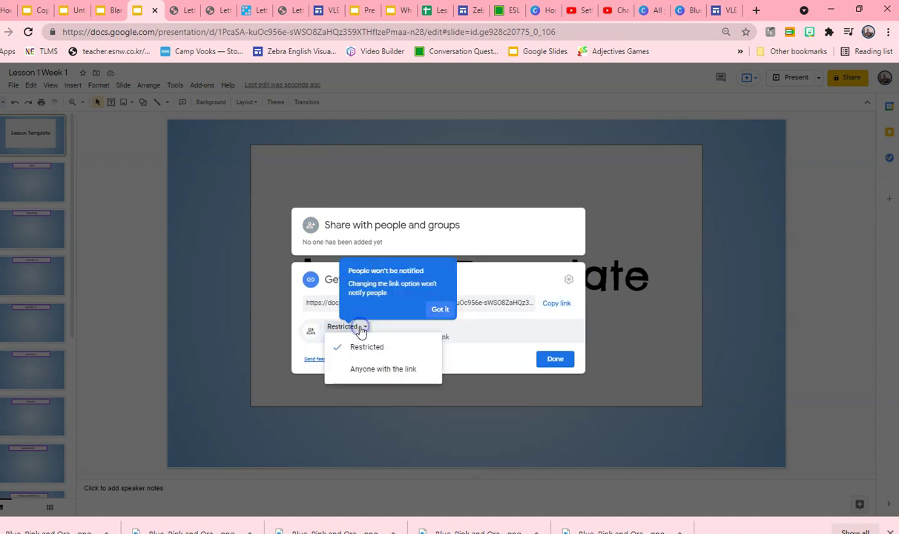
left_click(360, 368)
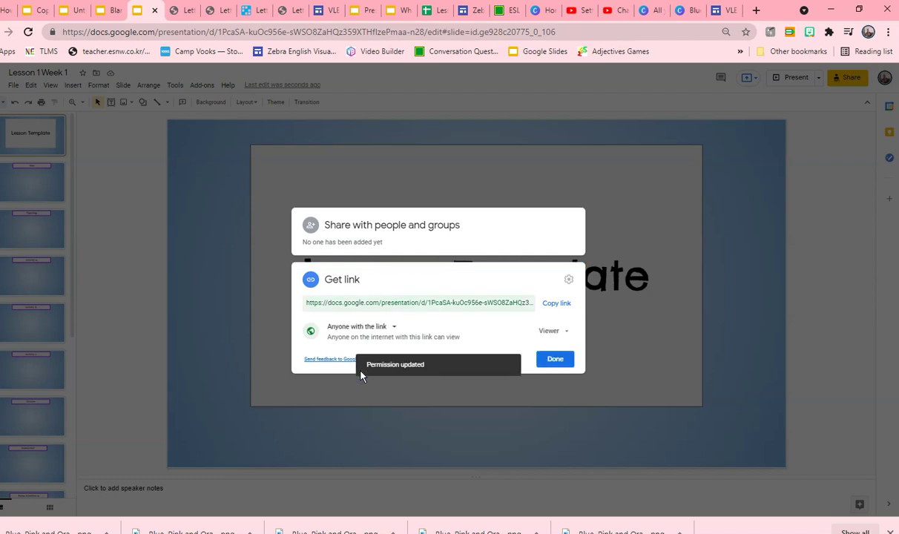
Keep link holders as Viewer and copy the share link.
left_click(549, 331)
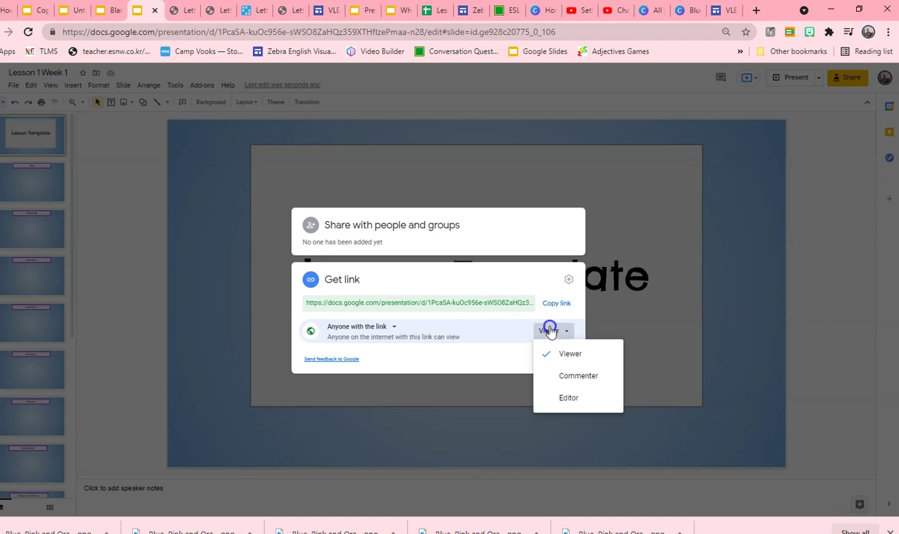
left_click(549, 331)
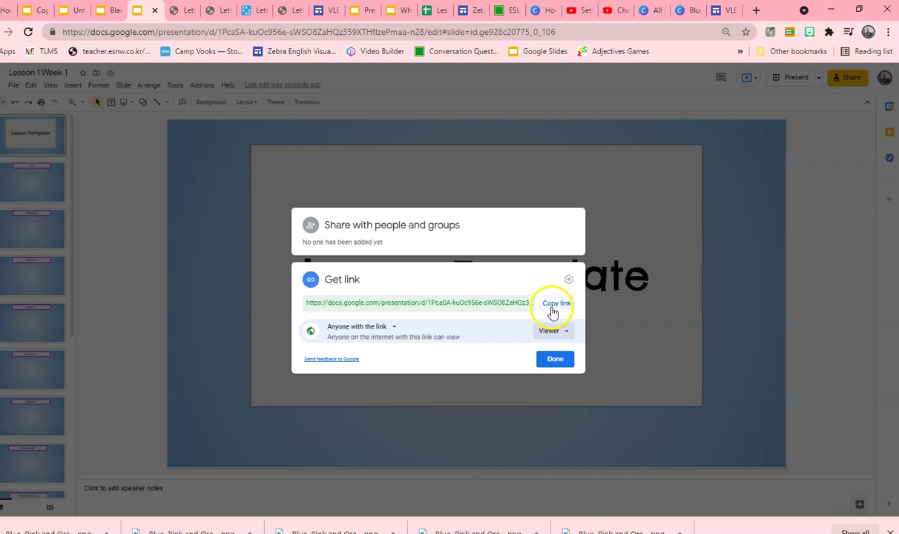
left_click(552, 312)
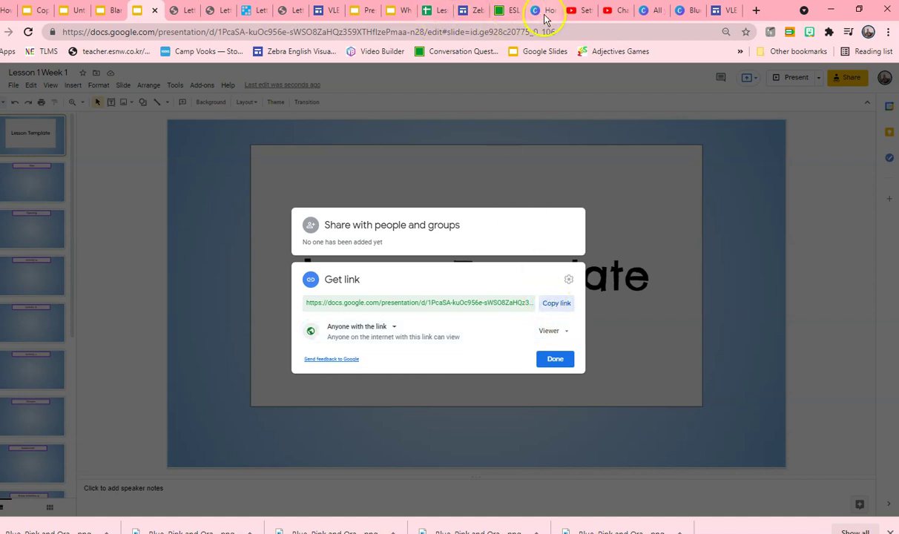
Load the pasted share link with its edit?usp=sharing ending replaced by template/preview.
left_click(559, 31)
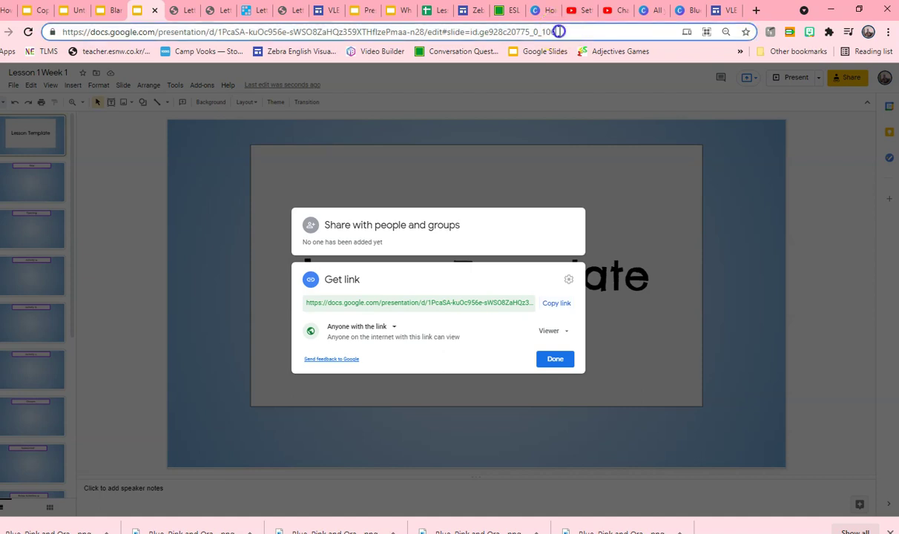
left_click_drag(559, 31, 37, 32)
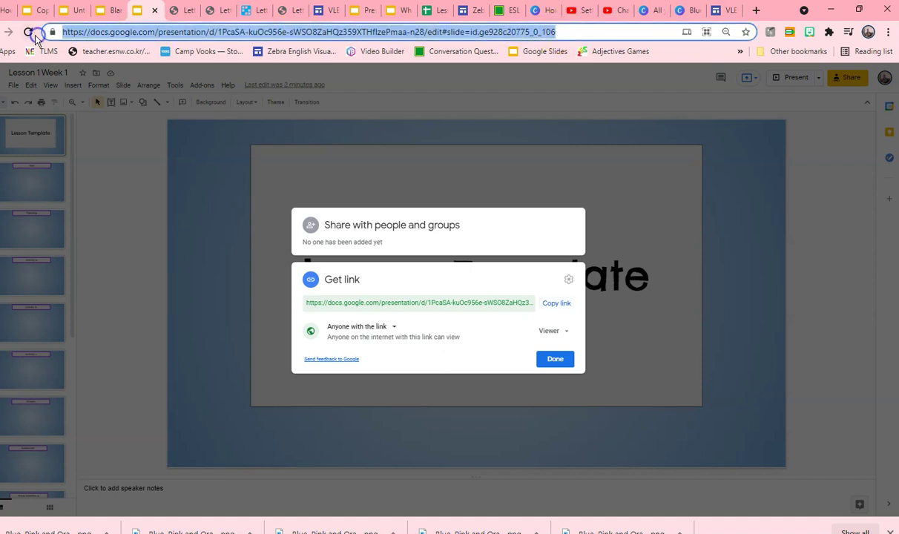
key("ctrl+v")
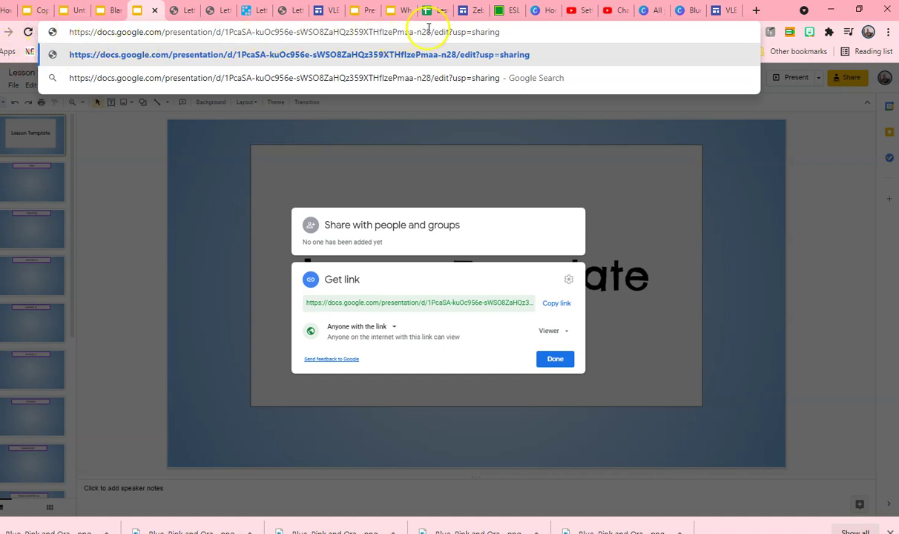
left_click_drag(506, 30, 434, 43)
type("co")
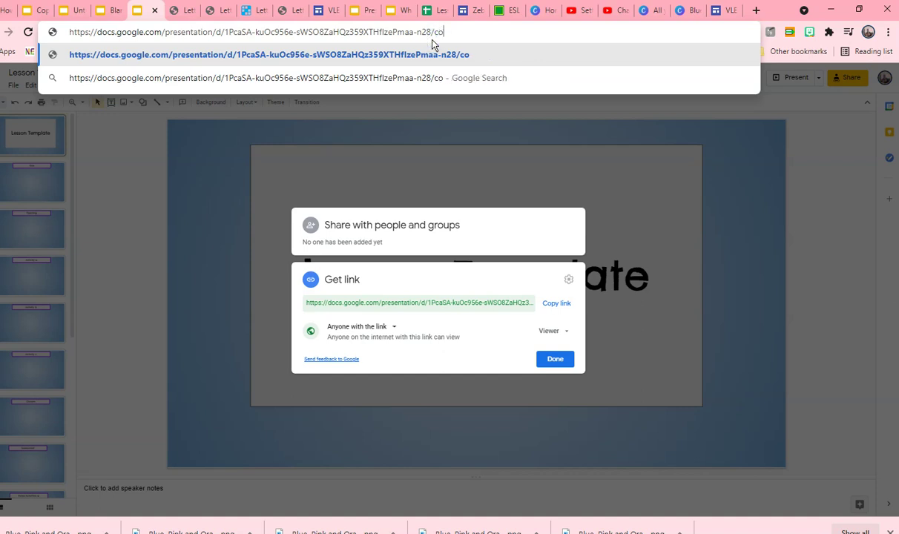
type("py")
key("BackSpace")
key("BackSpace")
key("BackSpace")
key("BackSpace")
type("templ")
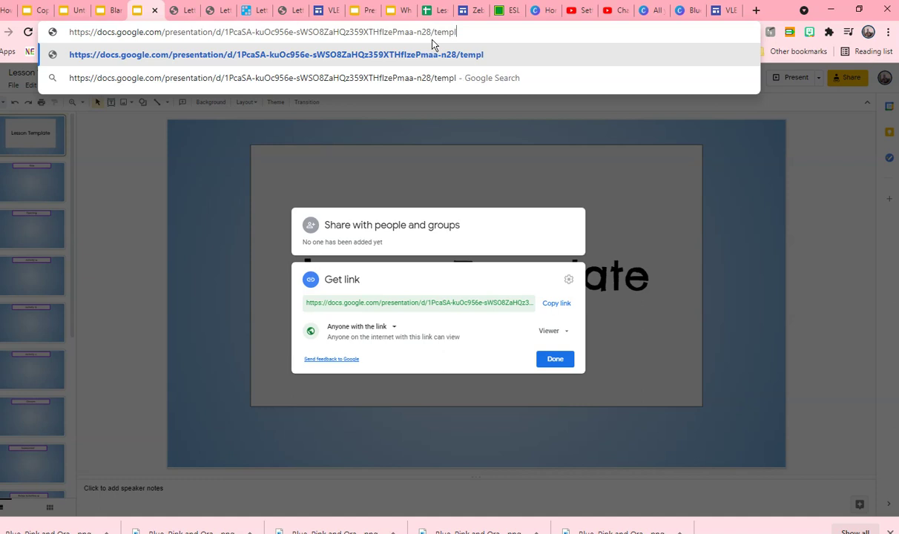
type("ate/p")
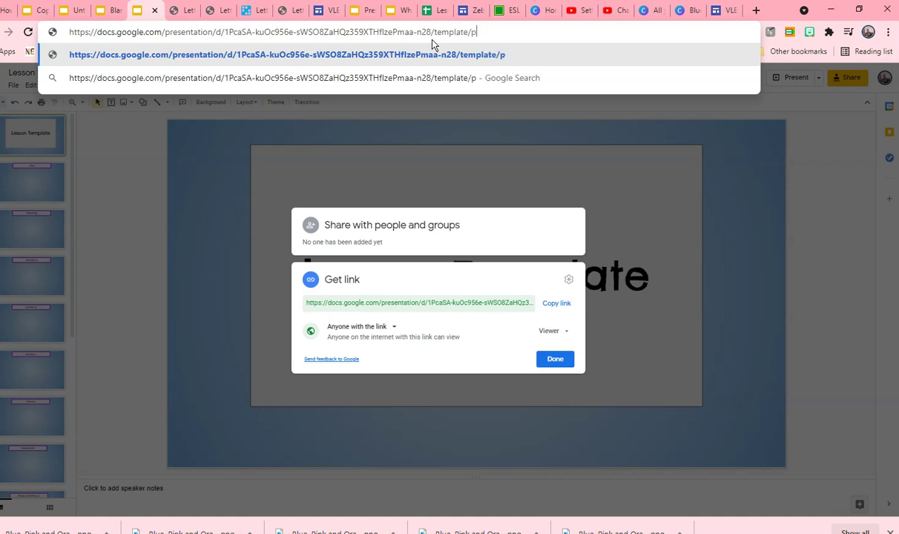
type("review")
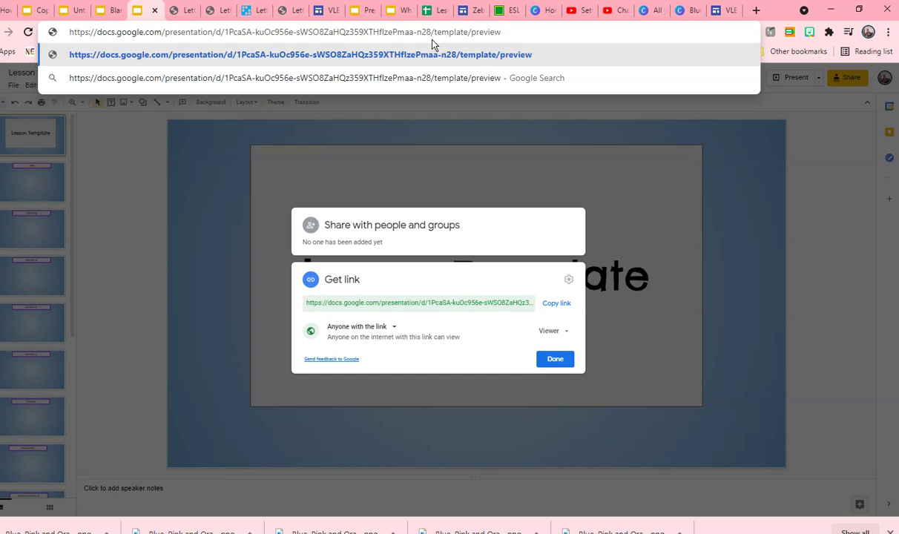
key("Return")
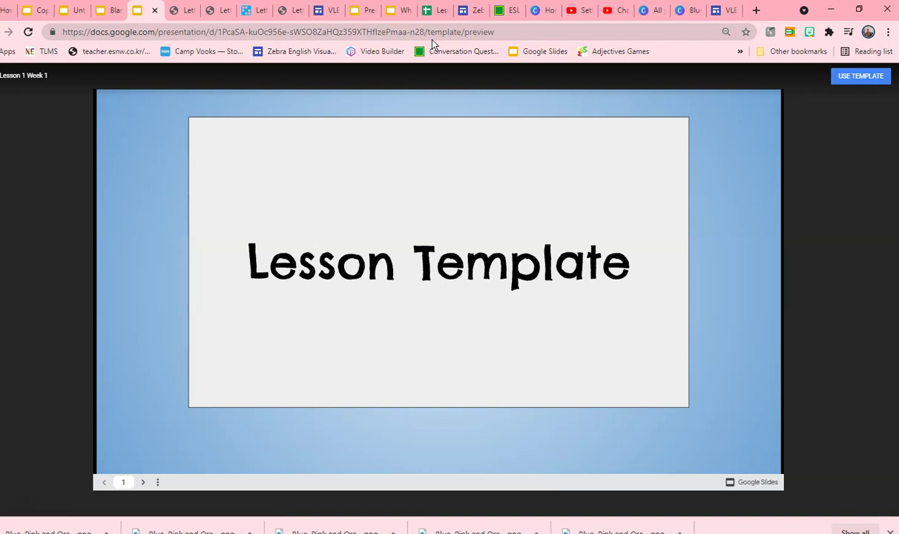
Page through the preview slides, then use the template to create a copy.
left_click(142, 486)
left_click(142, 486)
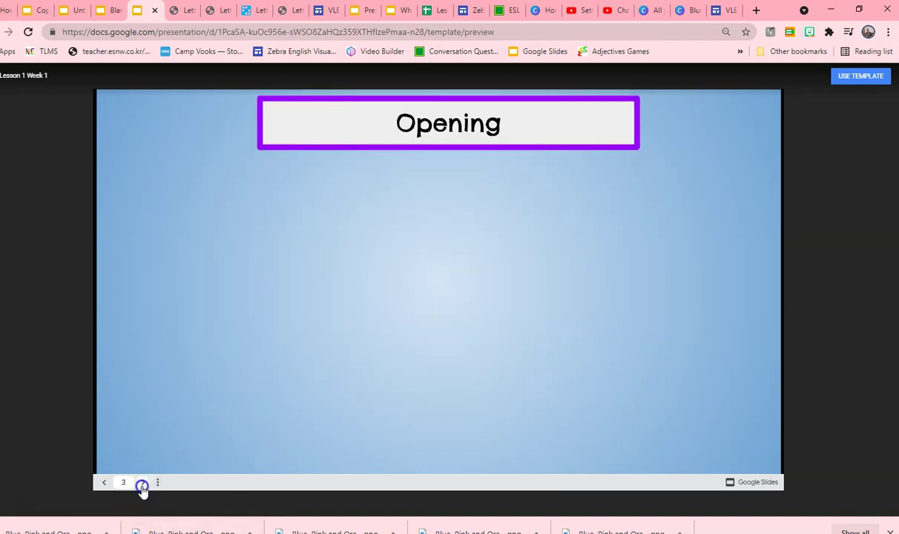
left_click(142, 486)
left_click(141, 485)
left_click(141, 485)
left_click(141, 485)
left_click(141, 486)
left_click(141, 486)
left_click(142, 485)
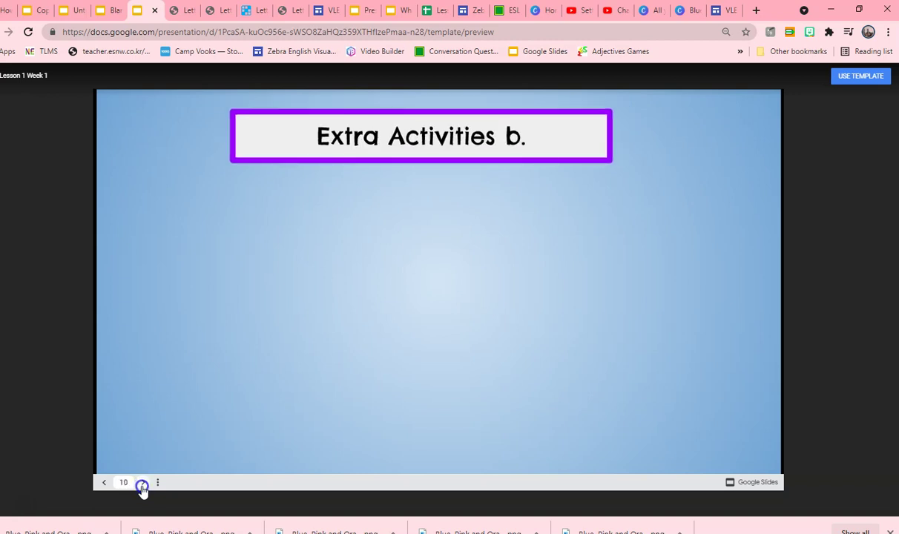
left_click(141, 486)
left_click(142, 485)
left_click(142, 486)
left_click(141, 485)
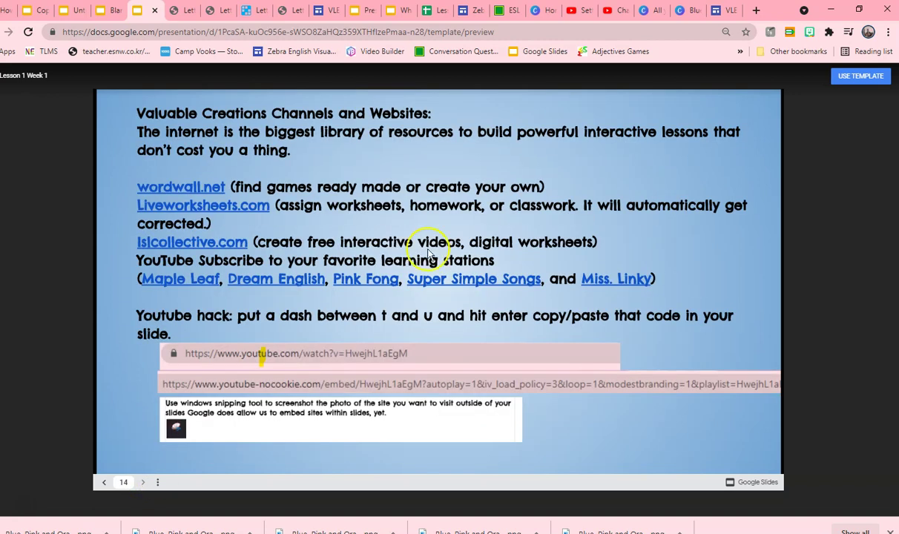
left_click(846, 83)
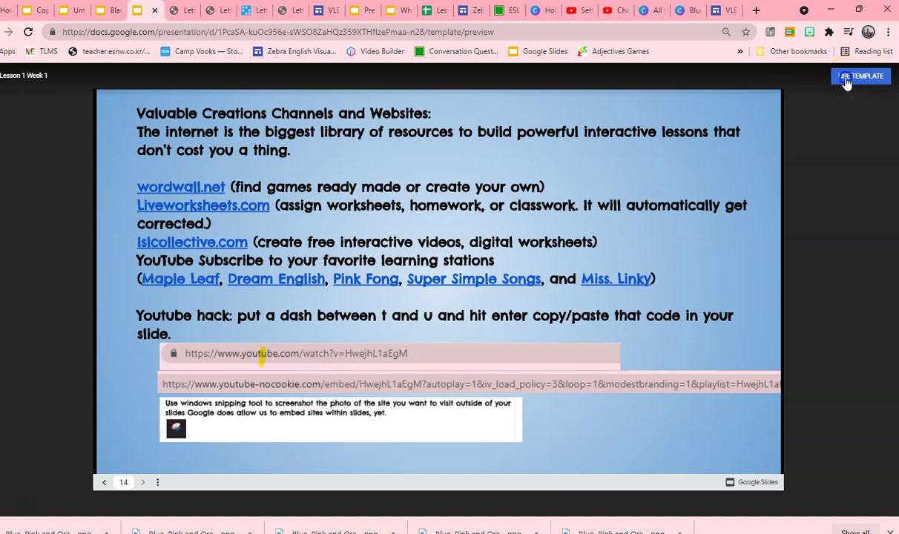